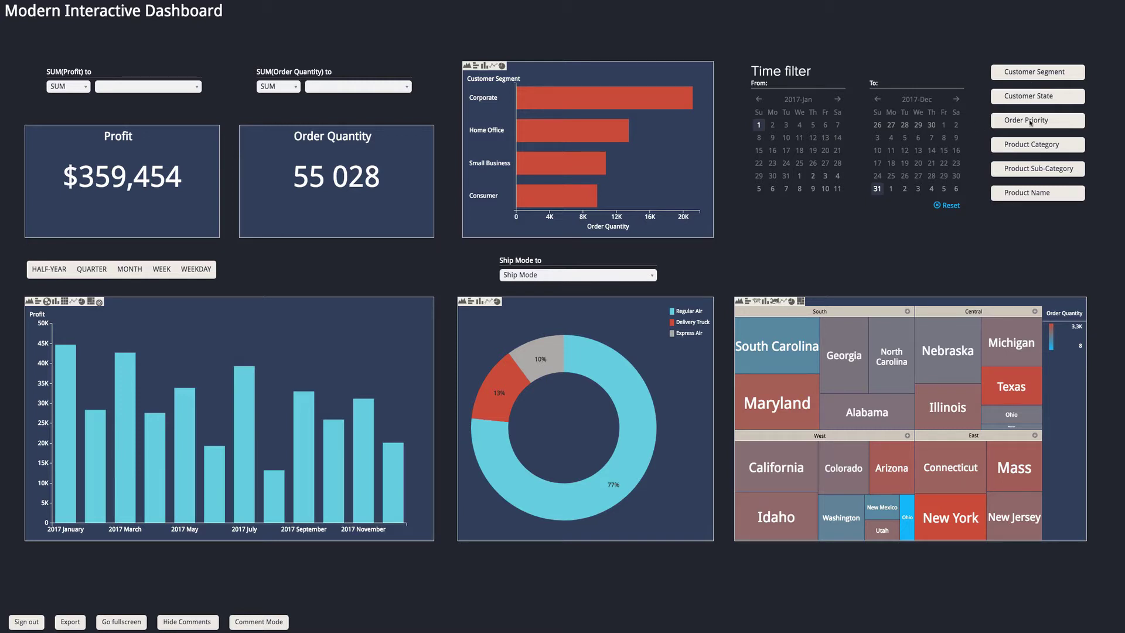
Step: Filter the dashboard to the Technology product category as a first try
{"action": "left_click", "coordinate": [1031, 146]}
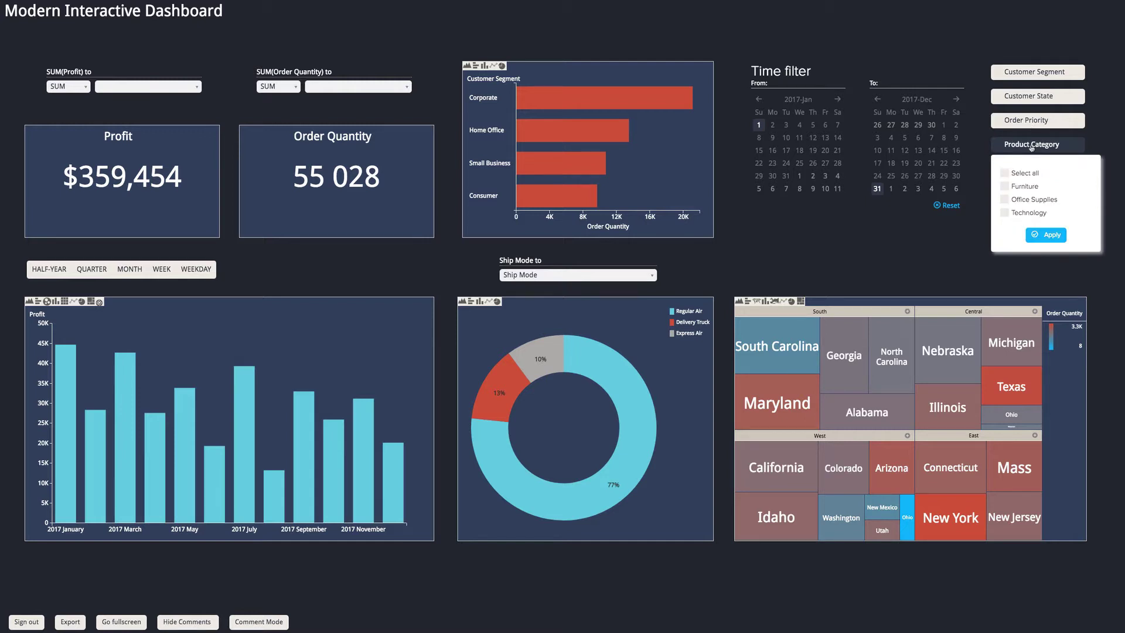
{"action": "left_click", "coordinate": [1014, 216]}
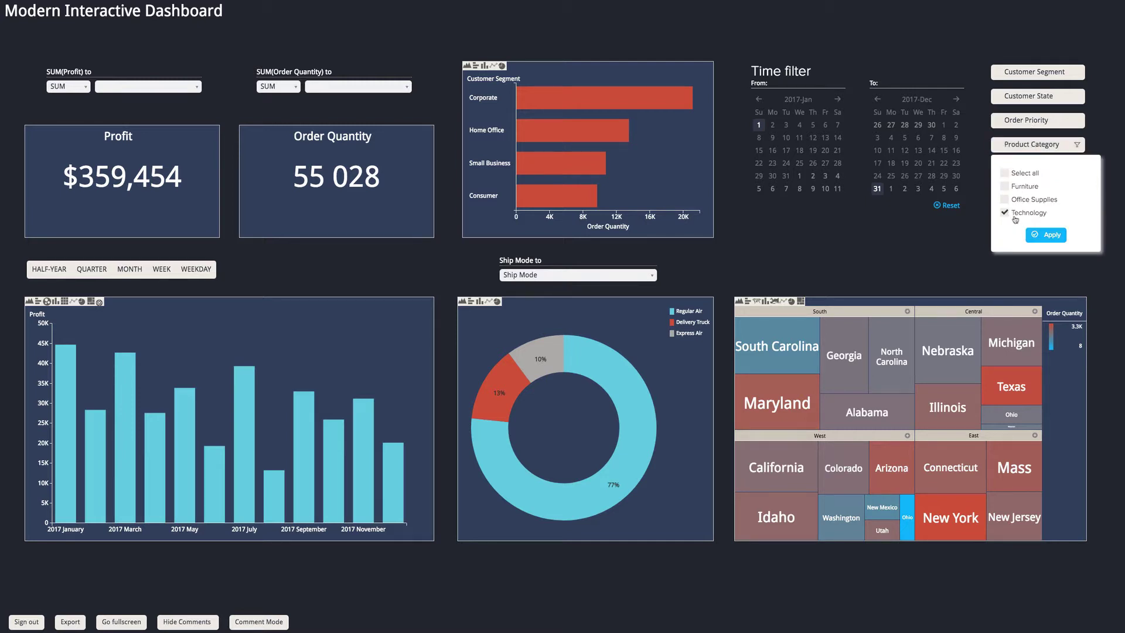
{"action": "left_click", "coordinate": [1045, 235]}
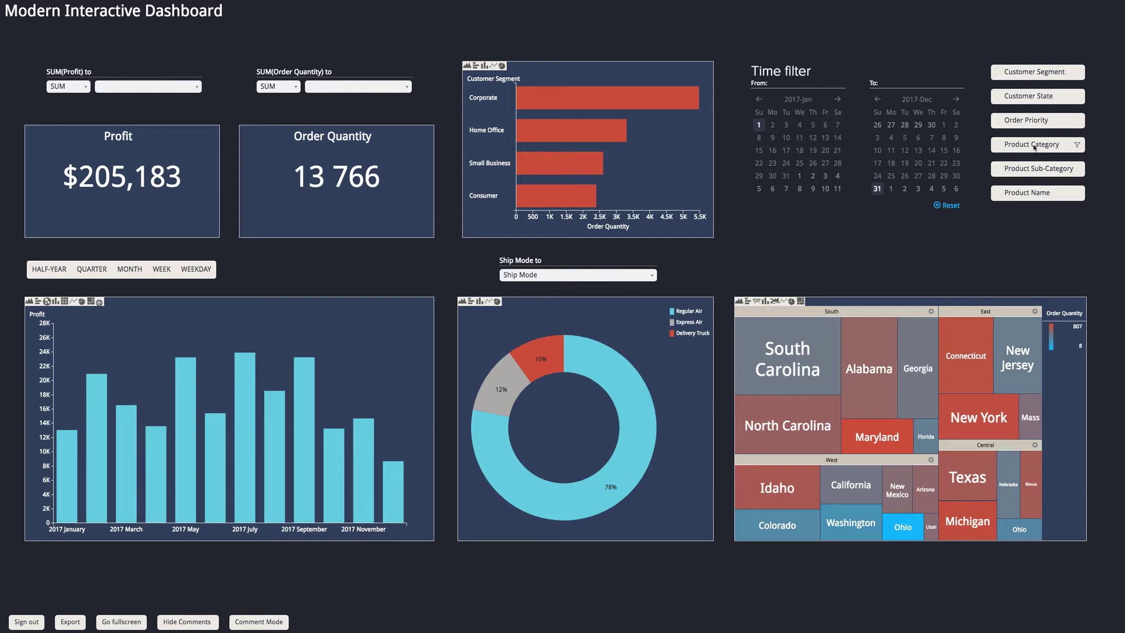
Step: Change the Product Category filter to Furniture only, bringing profit to $18,045
{"action": "left_click", "coordinate": [1033, 146]}
{"action": "left_click", "coordinate": [1004, 213]}
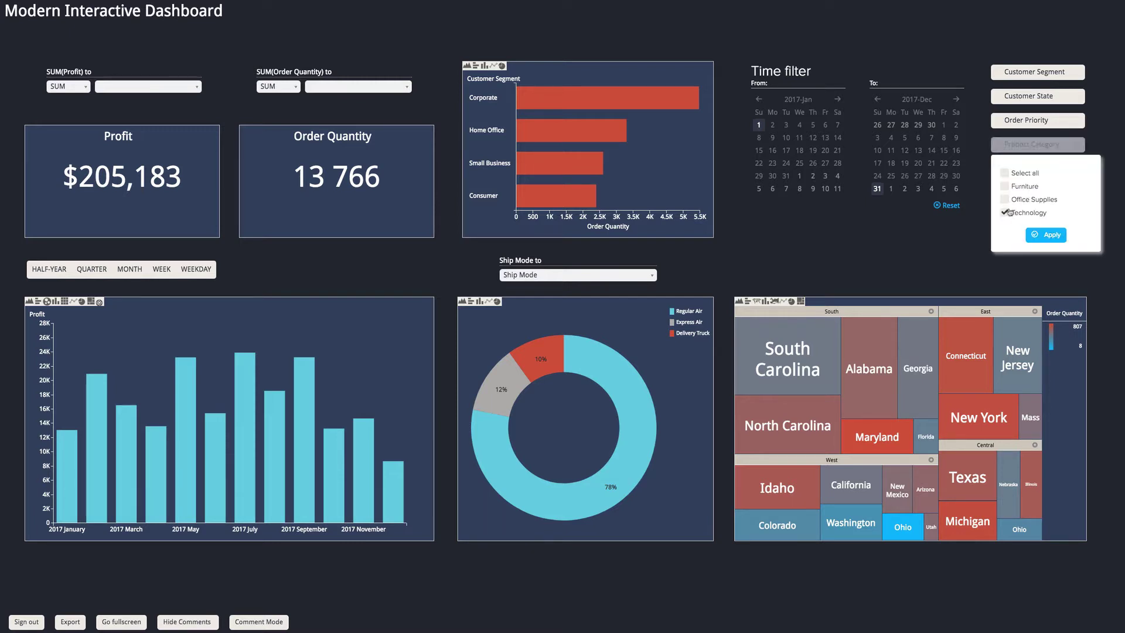
{"action": "left_click", "coordinate": [1004, 200]}
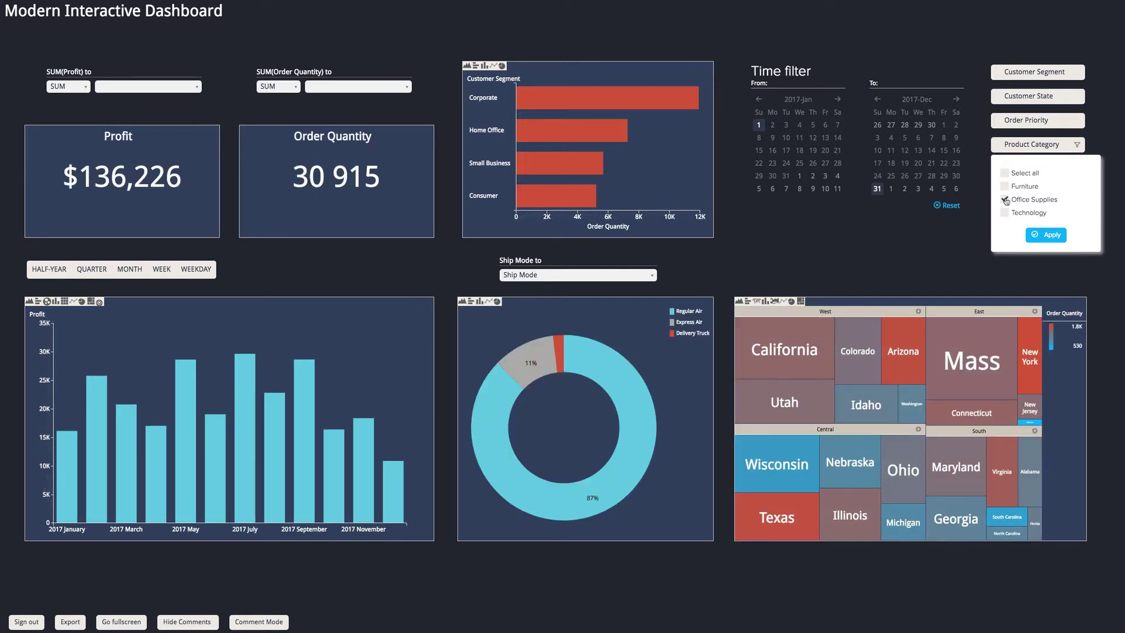
{"action": "left_click", "coordinate": [1004, 200]}
{"action": "left_click", "coordinate": [1004, 186]}
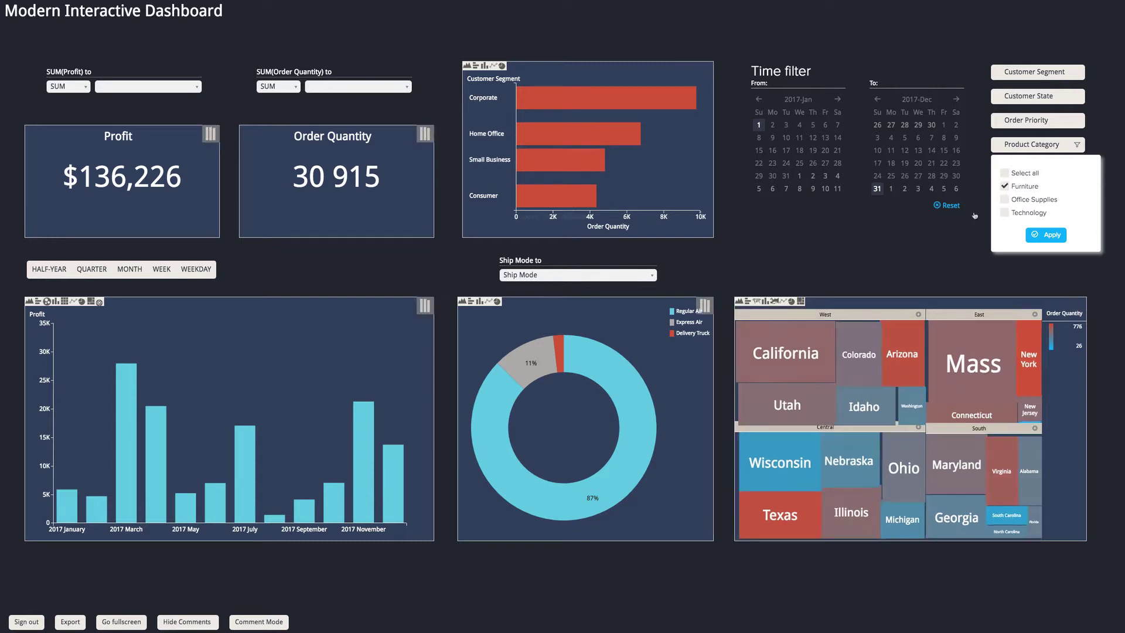
{"action": "left_click", "coordinate": [1046, 234]}
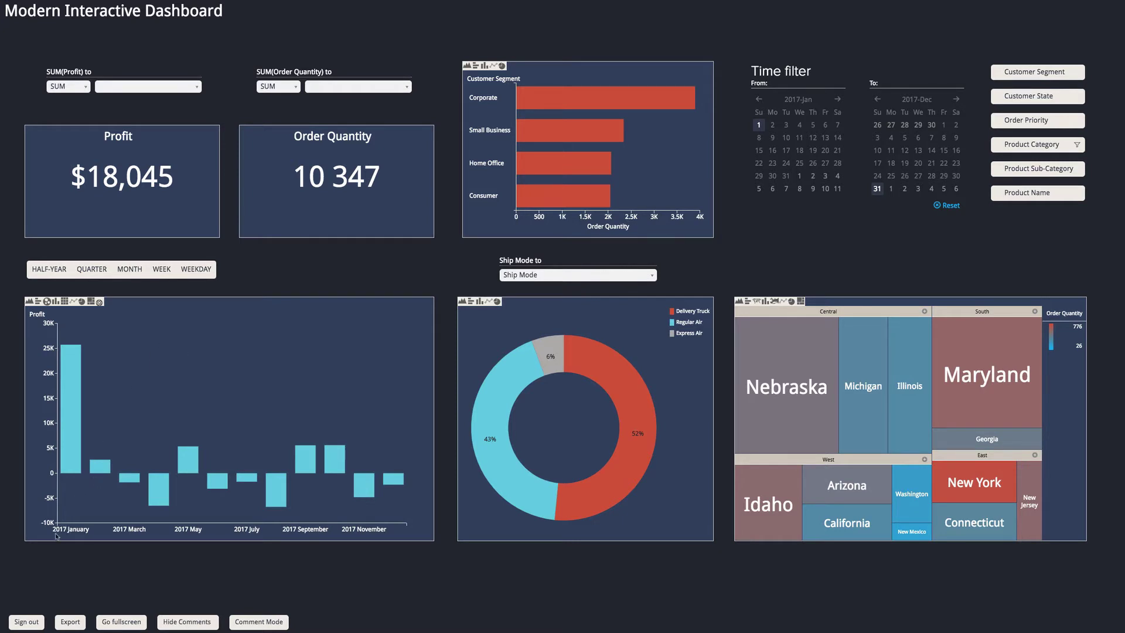
Step: Set the profit chart's time granularity to WEEK
{"action": "left_click", "coordinate": [156, 270]}
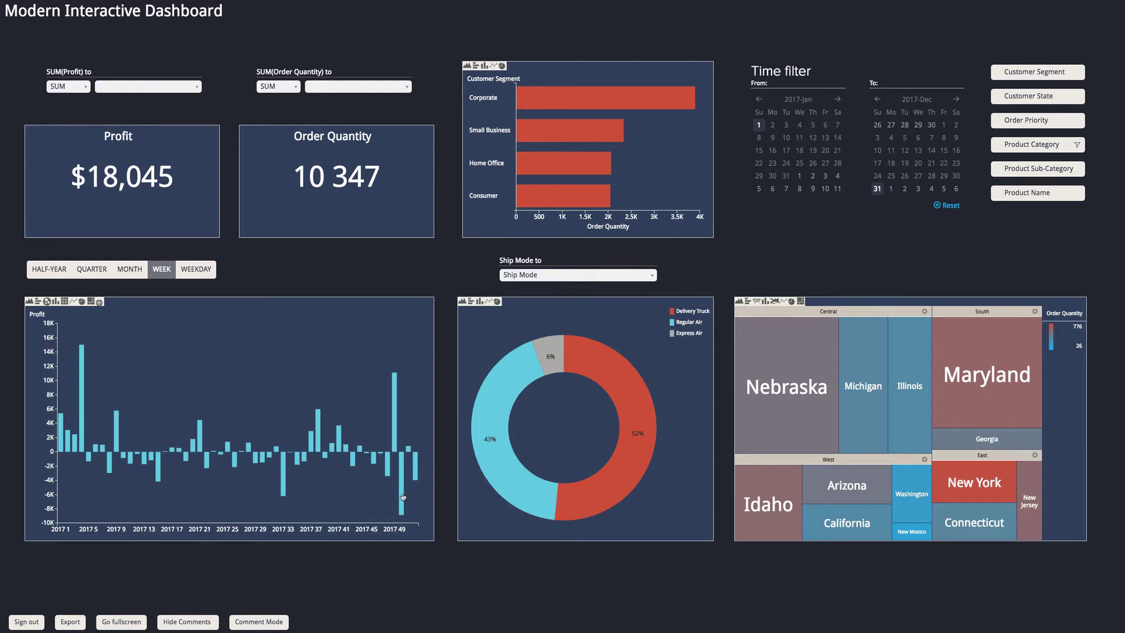
{"action": "mouse_move", "coordinate": [402, 496]}
Step: Decompose the biggest weekly loss by Product Sub-Category, revealing Bookcases losing nearly $9.7K
{"action": "left_click", "coordinate": [402, 489]}
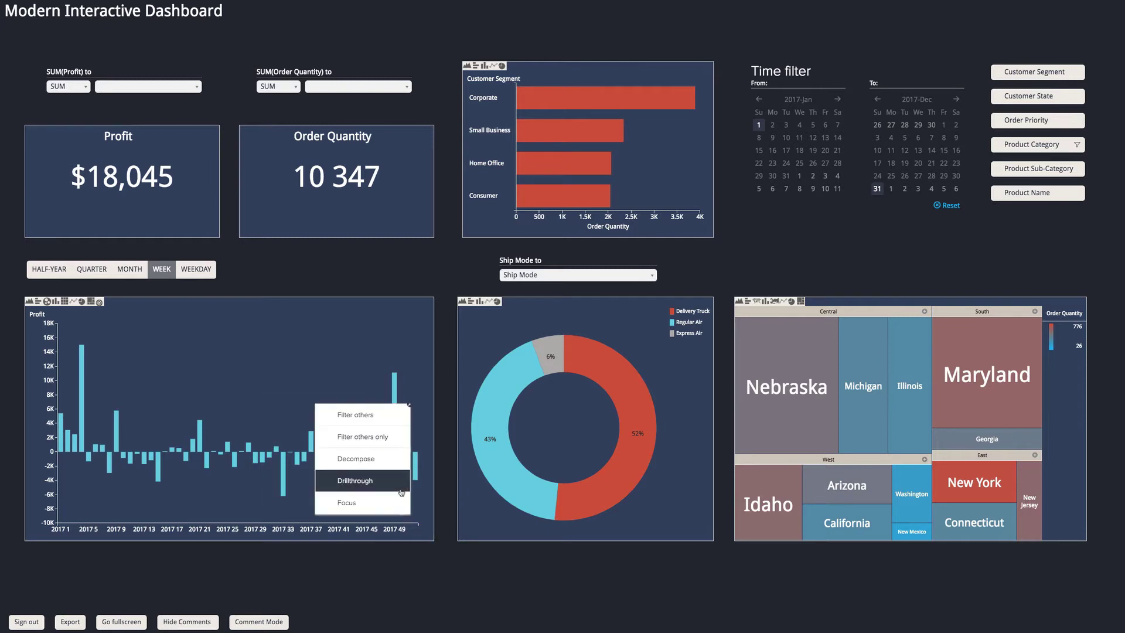
{"action": "left_click", "coordinate": [379, 459]}
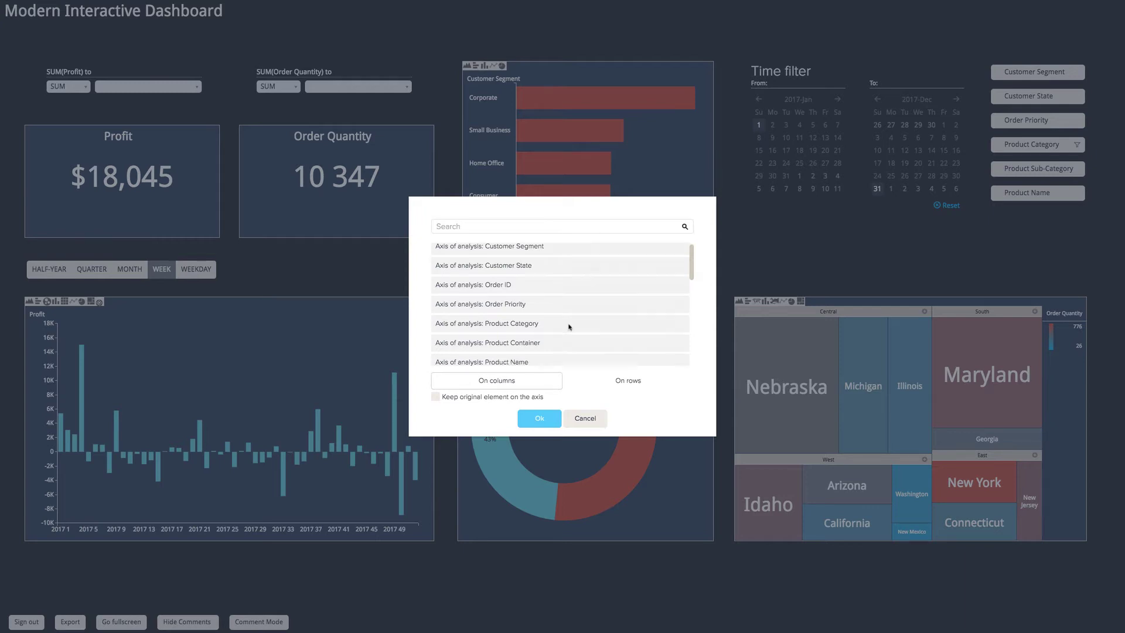
{"action": "scroll", "coordinate": [567, 326], "scroll_direction": "down", "scroll_amount": 3}
{"action": "left_click", "coordinate": [531, 333]}
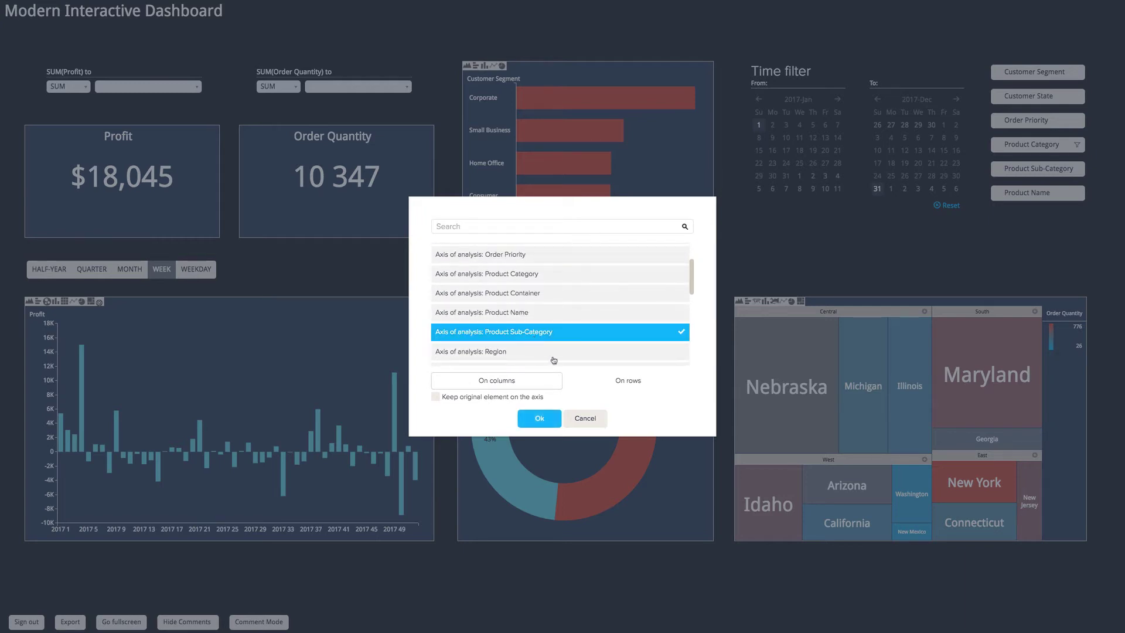
{"action": "left_click", "coordinate": [544, 417]}
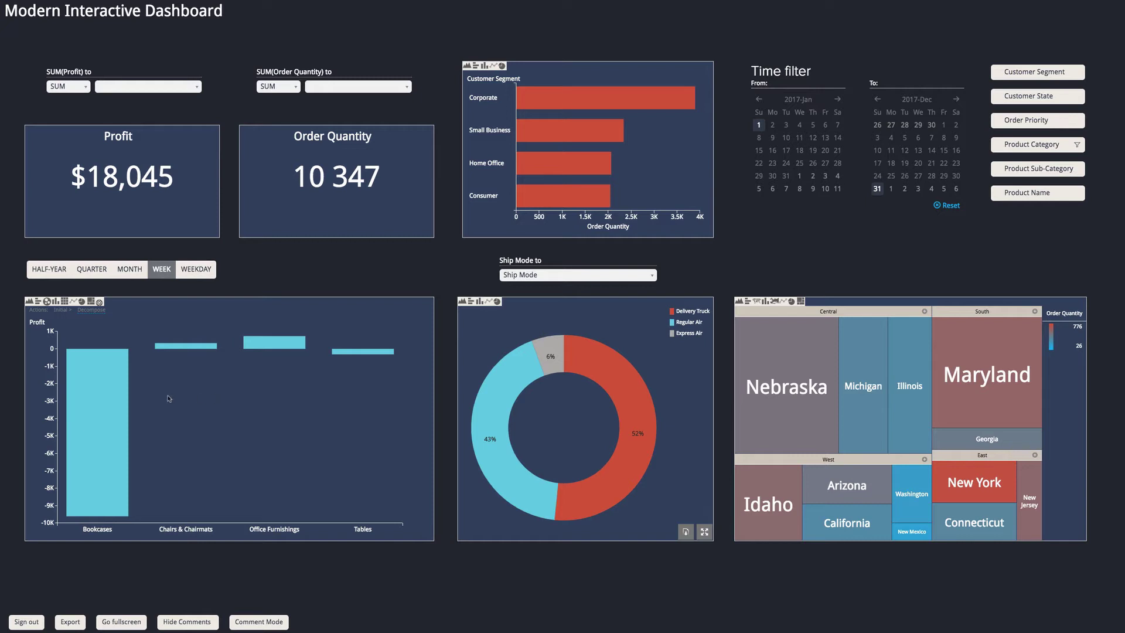
Step: Decompose the Bookcases bar by Product Name, leaving Riverside Palais Royal La… losing about $9.5K
{"action": "right_click", "coordinate": [94, 396]}
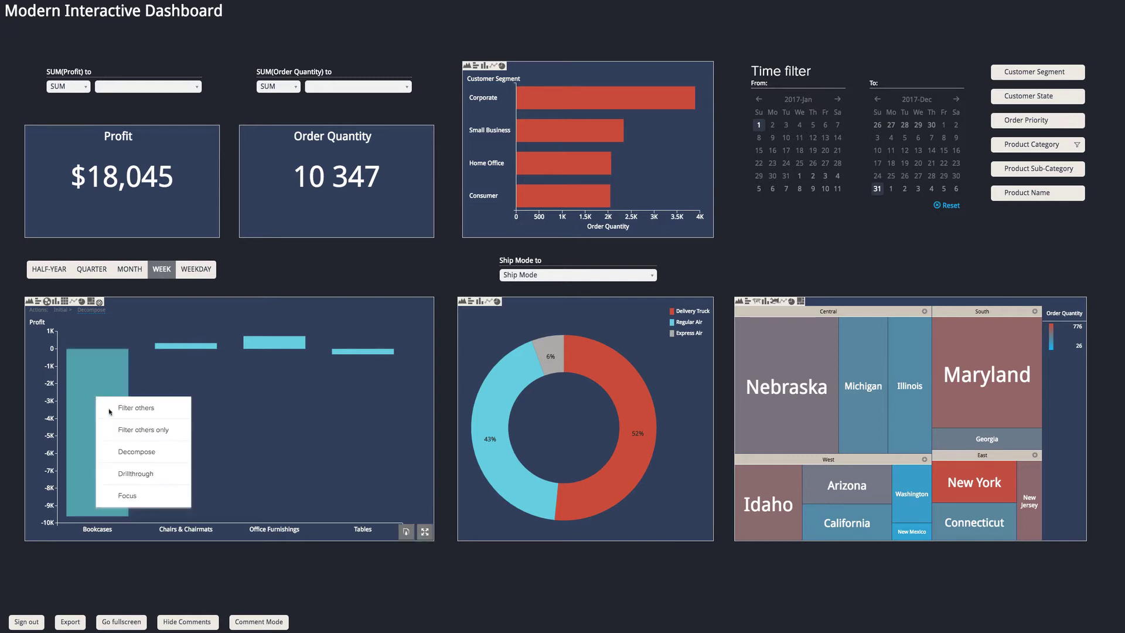
{"action": "left_click", "coordinate": [133, 450]}
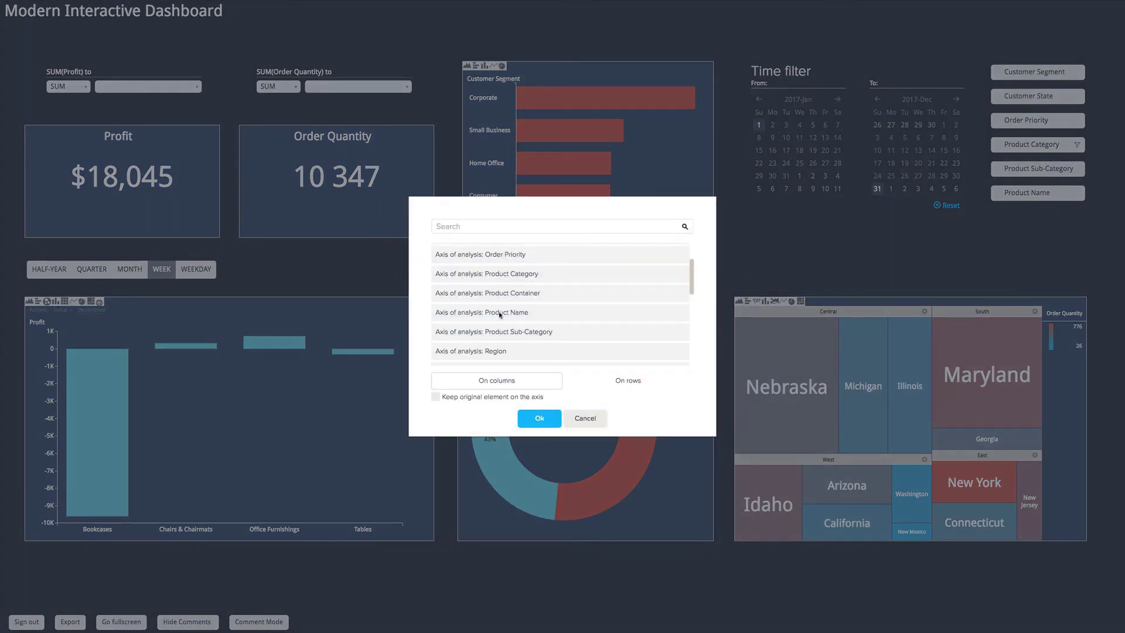
{"action": "left_click", "coordinate": [524, 312]}
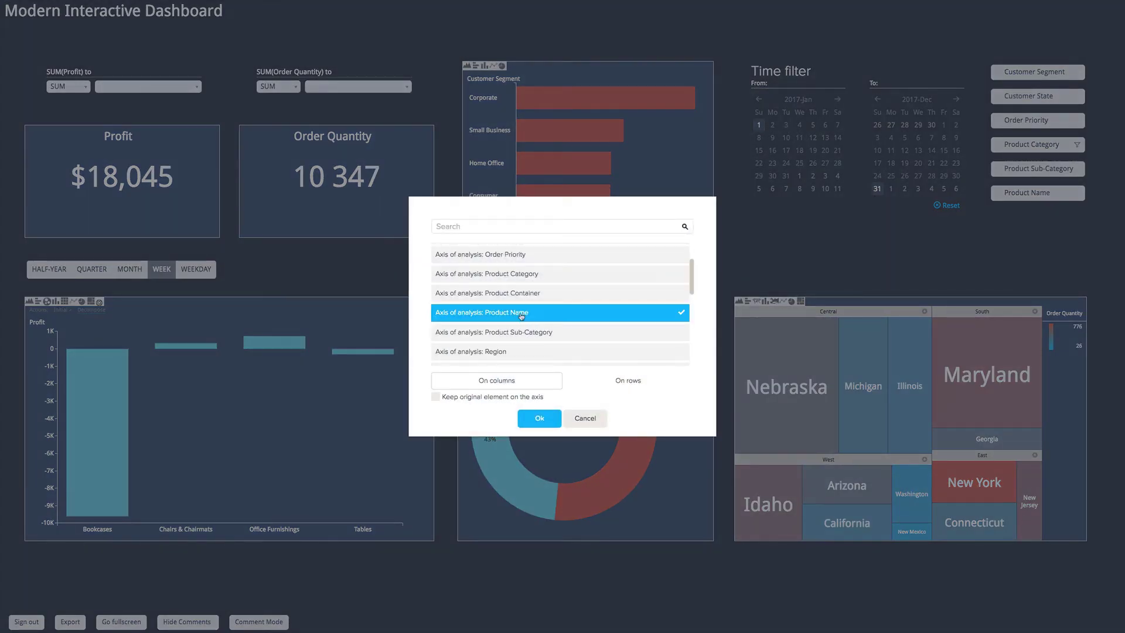
{"action": "left_click", "coordinate": [542, 421]}
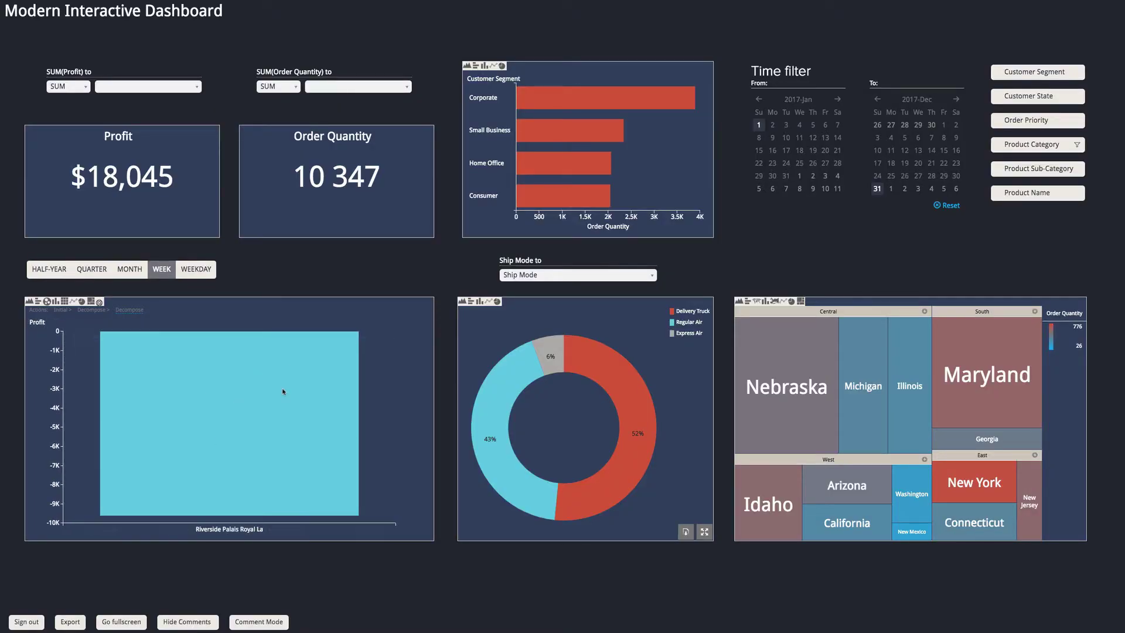
{"action": "left_click", "coordinate": [318, 465]}
{"action": "left_click", "coordinate": [371, 467]}
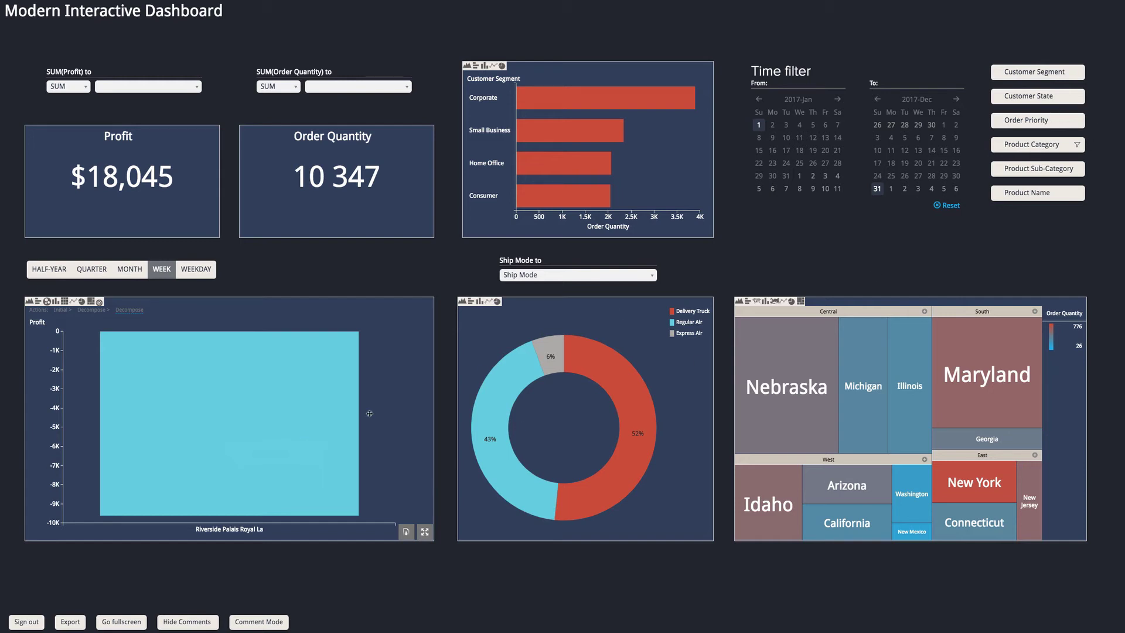
Step: Apply Filter others from the bookcase product bar, narrowing the dashboard to a $-9,612 loss in Florida
{"action": "left_click", "coordinate": [227, 394]}
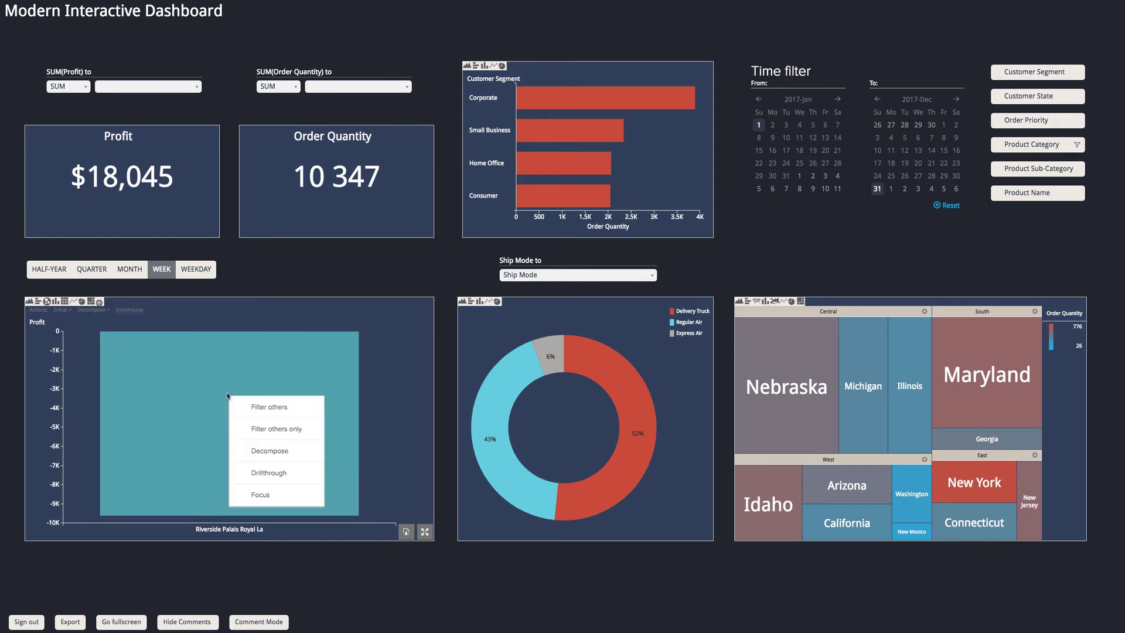
{"action": "left_click", "coordinate": [270, 408]}
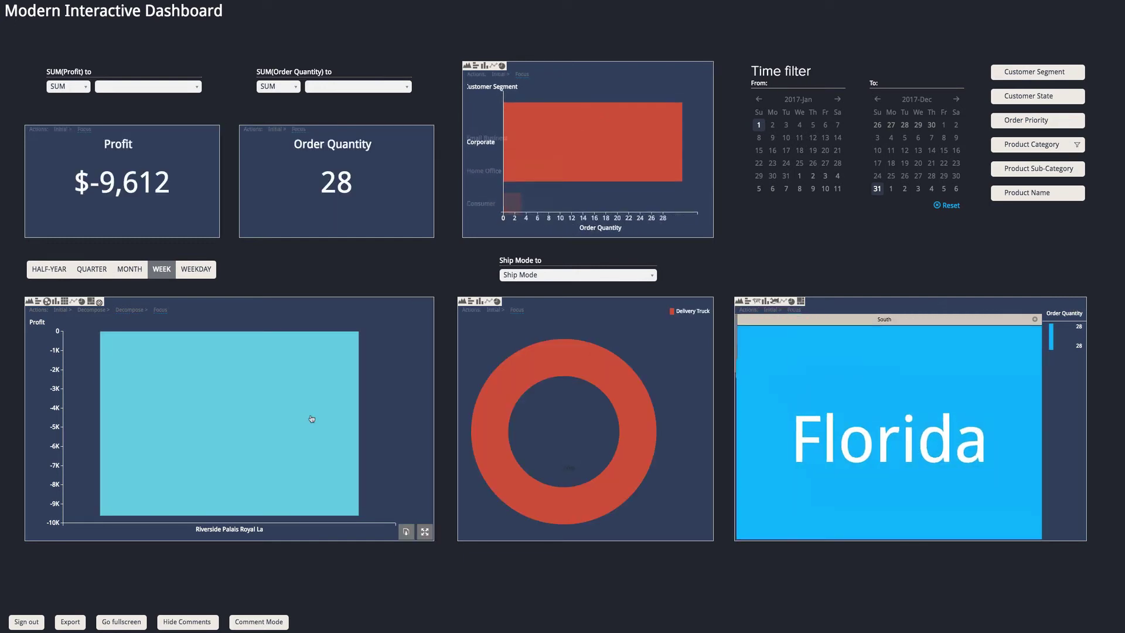
{"action": "mouse_move", "coordinate": [311, 418]}
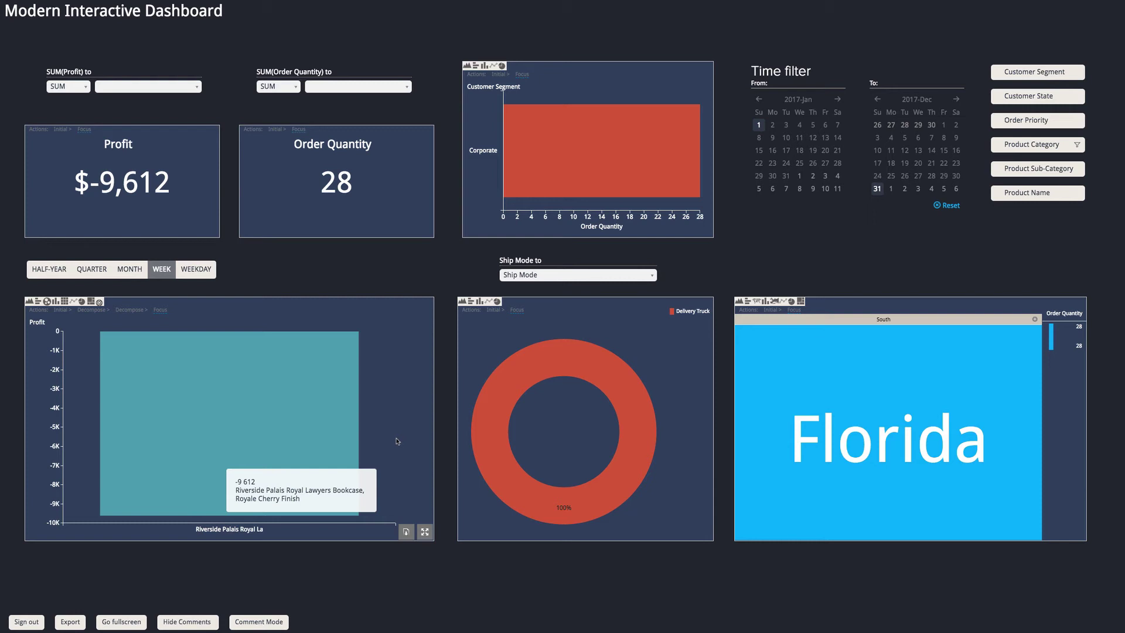
Step: Switch the second card from SUM(Order Quantity) to No. of Orders, showing 1 order
{"action": "left_click", "coordinate": [338, 87]}
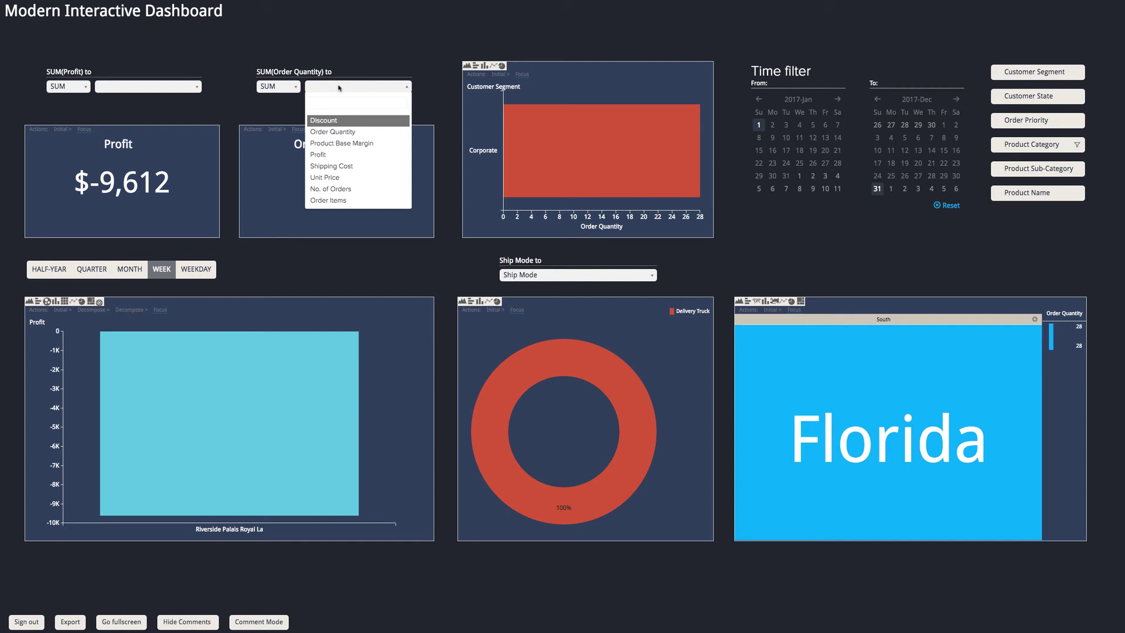
{"action": "left_click", "coordinate": [340, 189]}
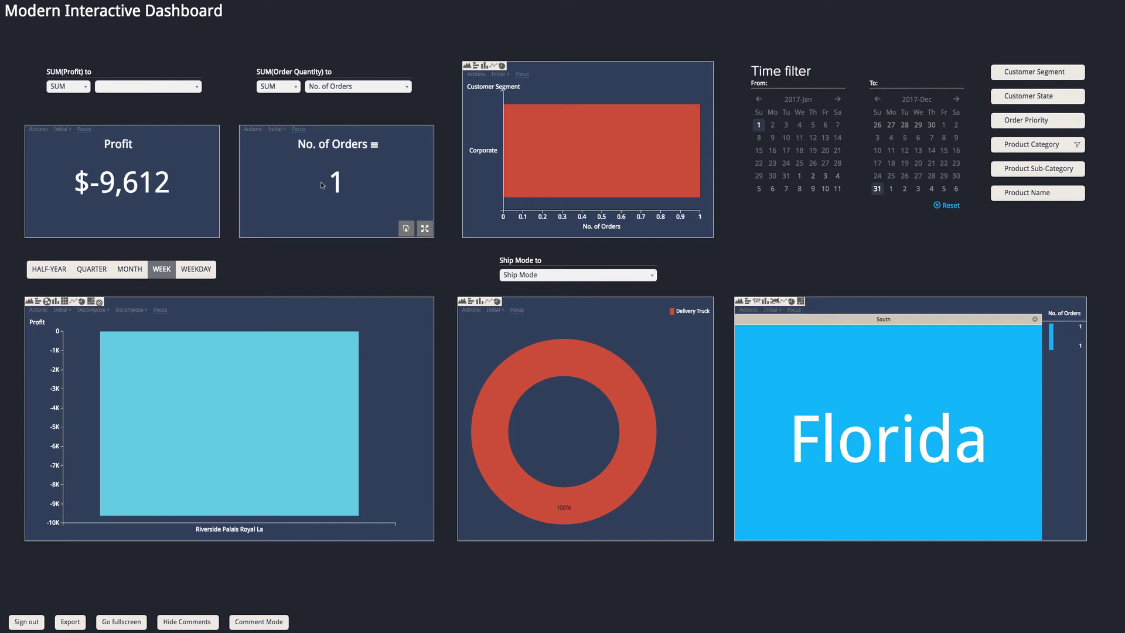
Step: Decompose the bookcase product bar by Order ID, revealing one order losing about $9.6K
{"action": "left_click", "coordinate": [221, 378]}
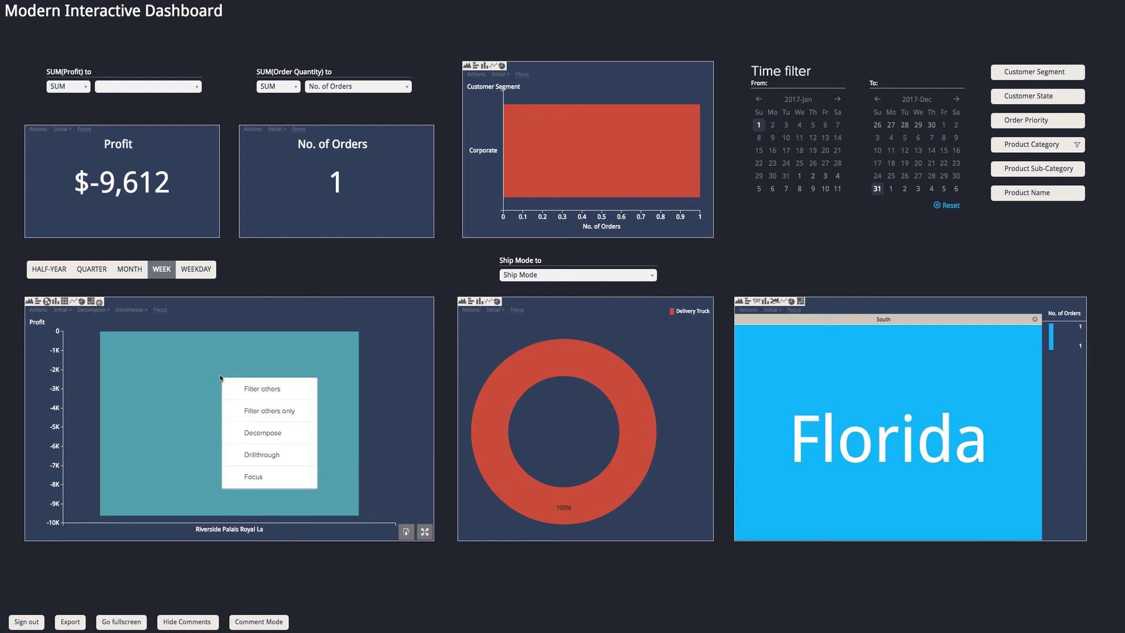
{"action": "left_click", "coordinate": [269, 433]}
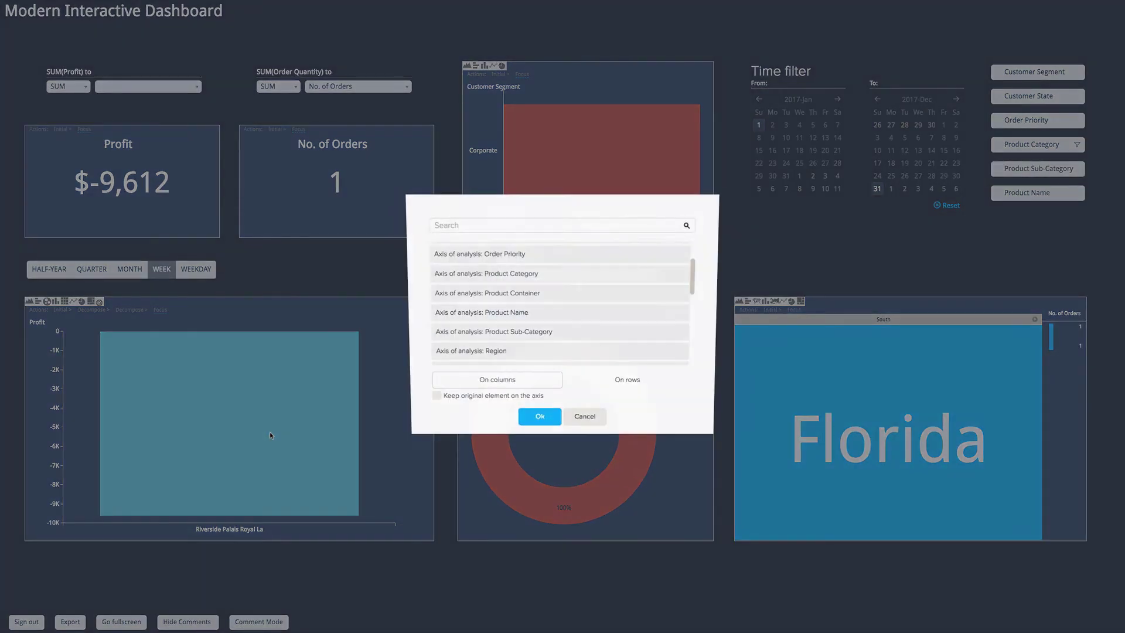
{"action": "scroll", "coordinate": [498, 302], "scroll_direction": "up", "scroll_amount": 3}
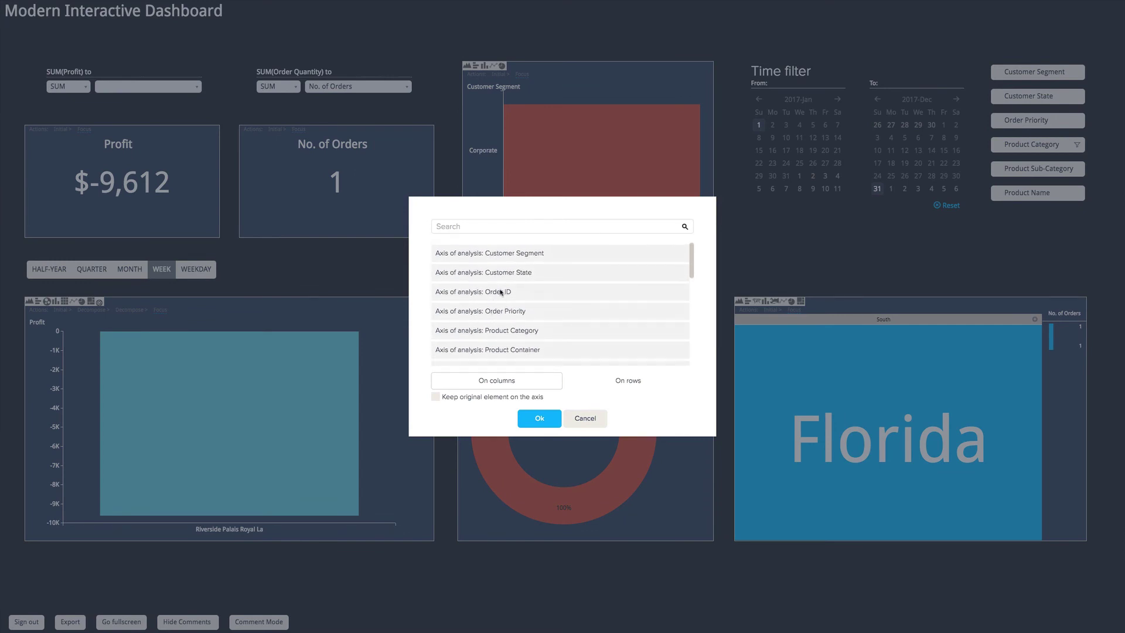
{"action": "left_click", "coordinate": [501, 291]}
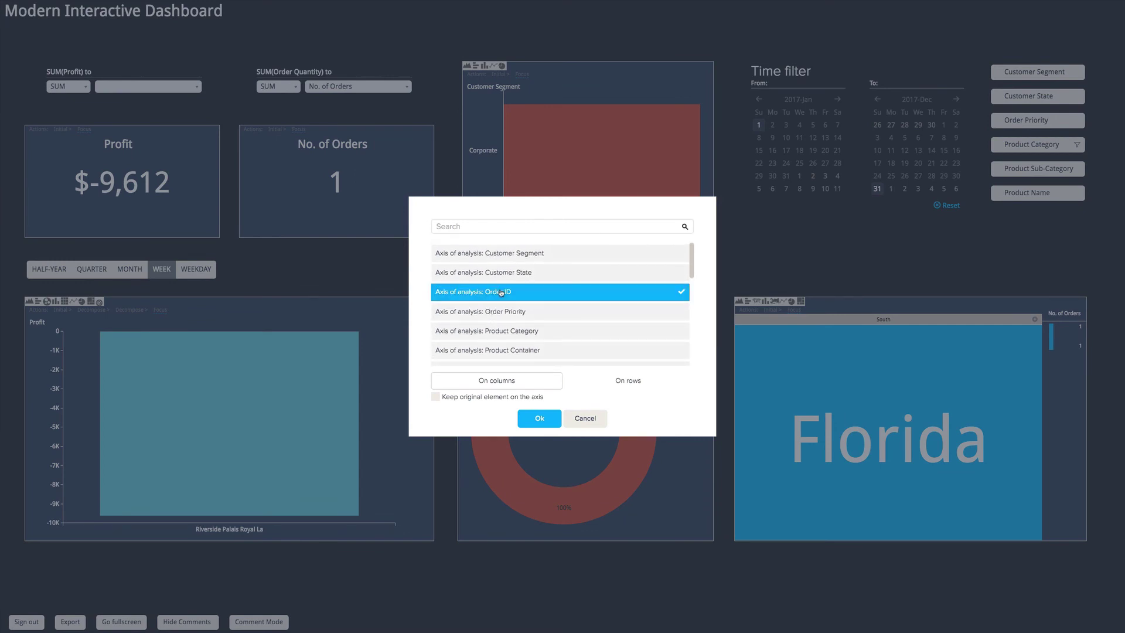
{"action": "left_click", "coordinate": [539, 419]}
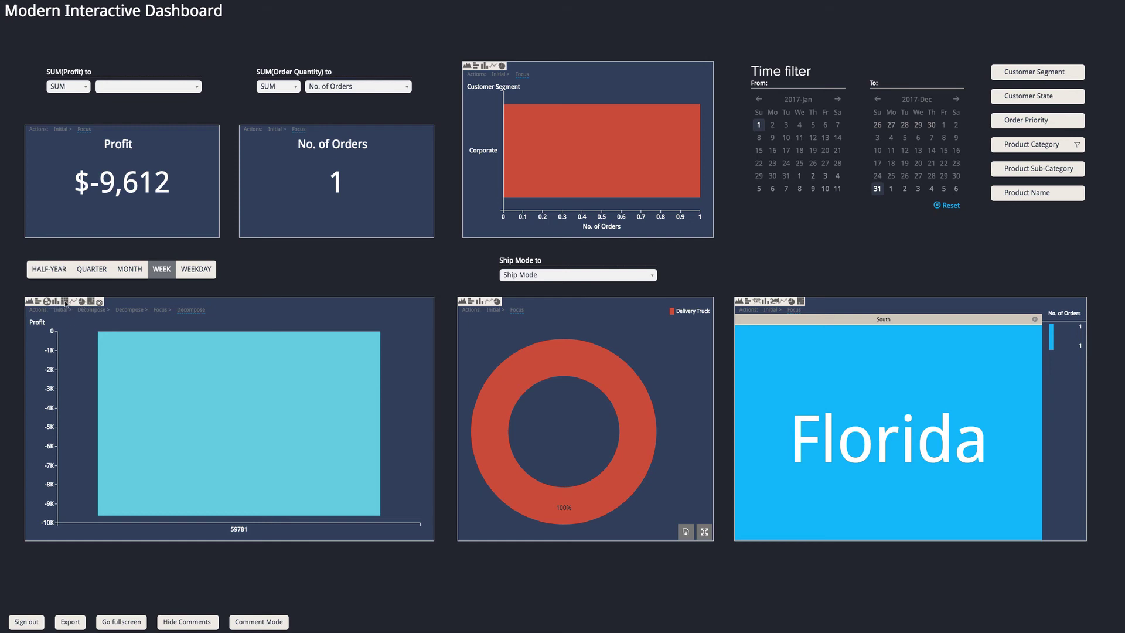
Step: Switch the profit chart to table view, listing the order's profit as -9,612
{"action": "left_click", "coordinate": [65, 301]}
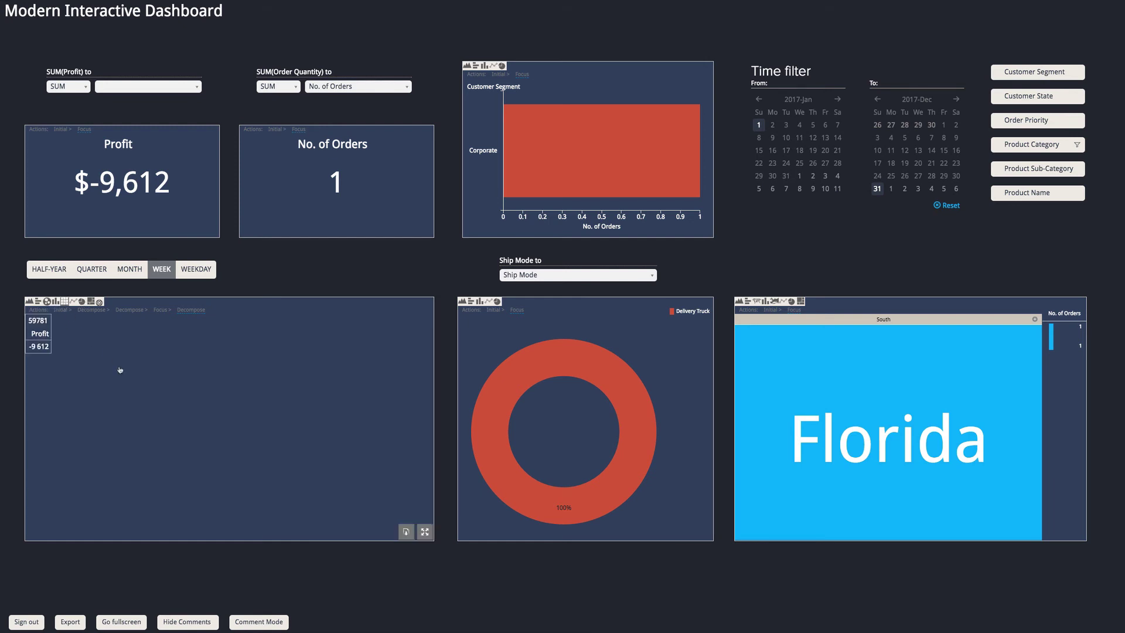